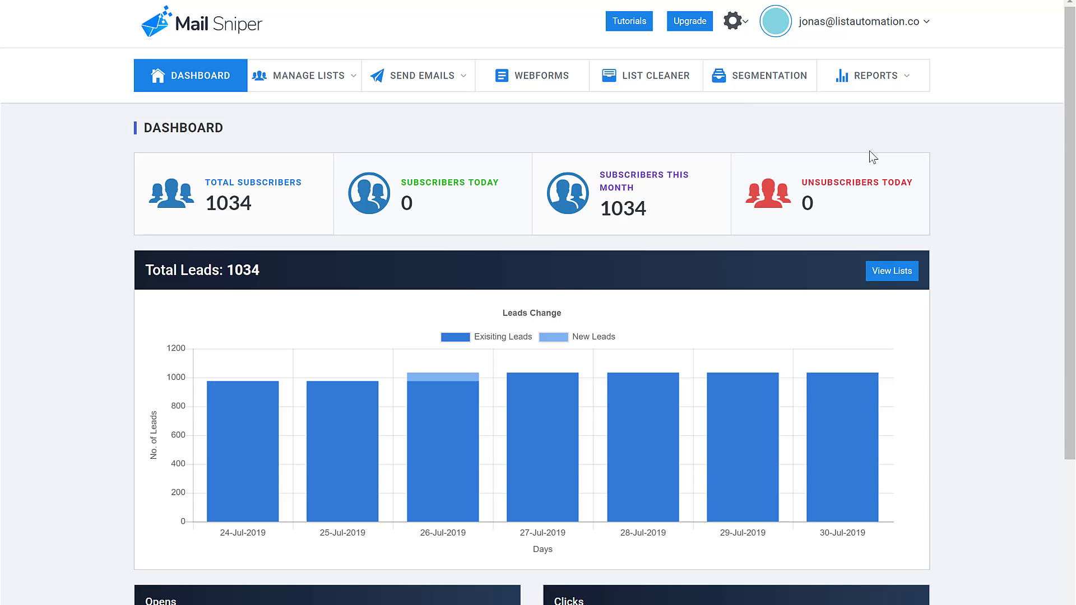
- From Sending Emails, start a new sending email and enter the marketingwithjonas.com sender address
click(744, 32)
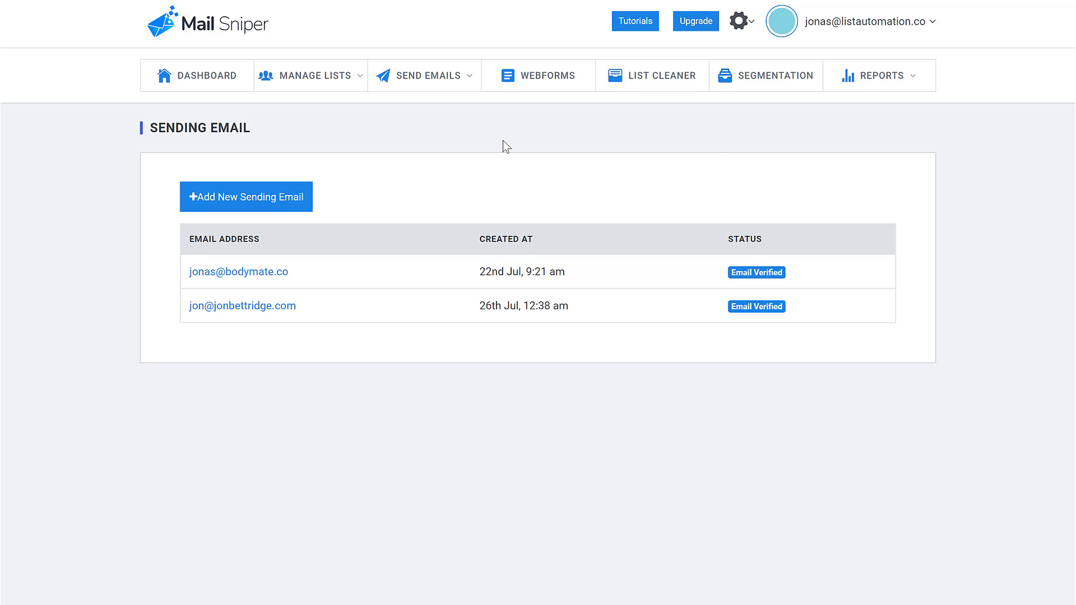
click(288, 205)
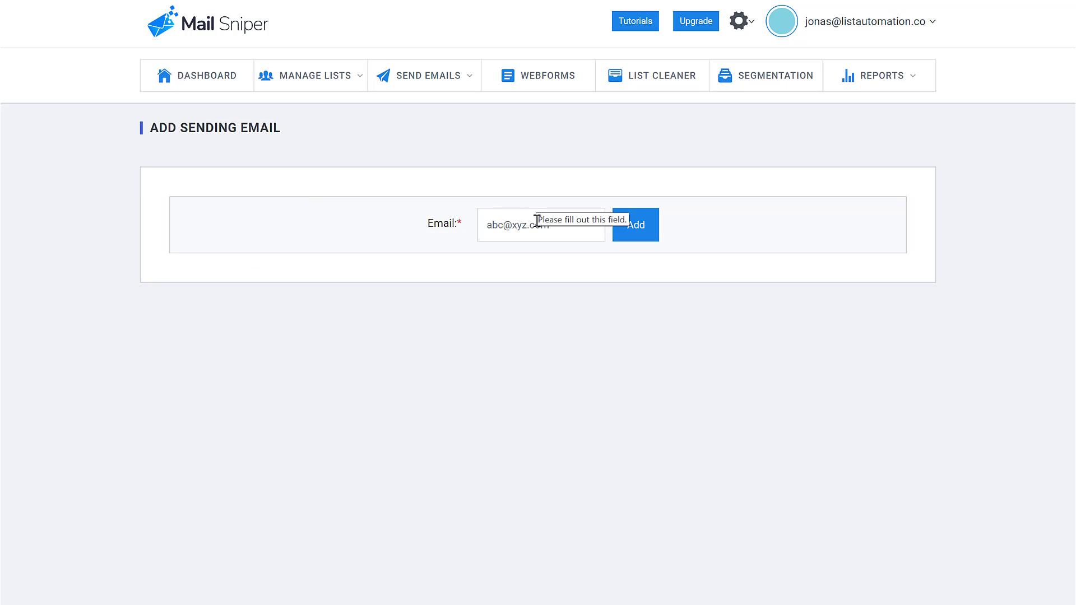
click(537, 221)
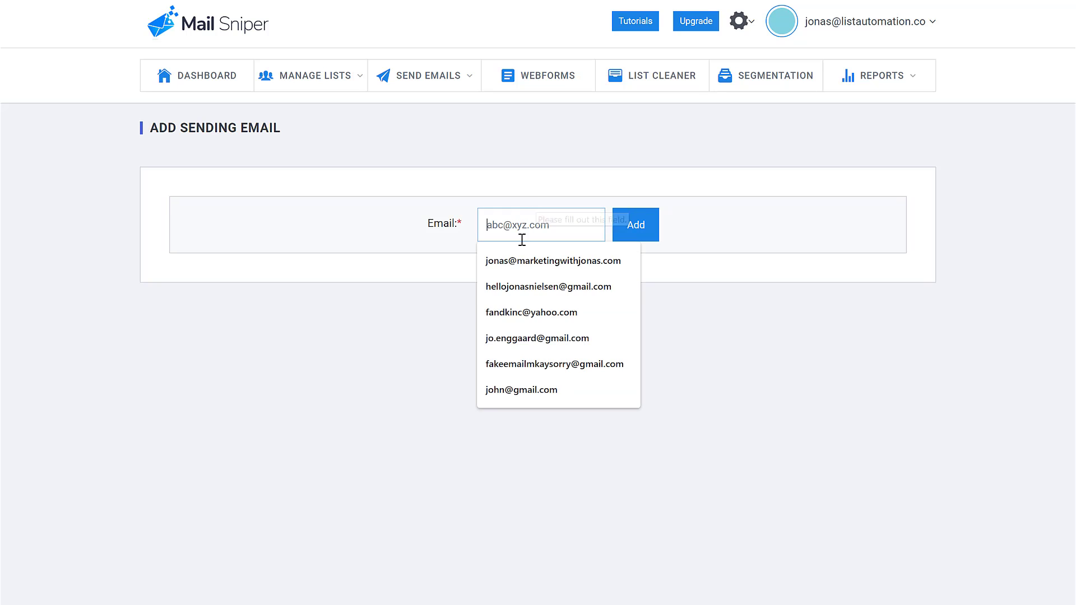
click(438, 288)
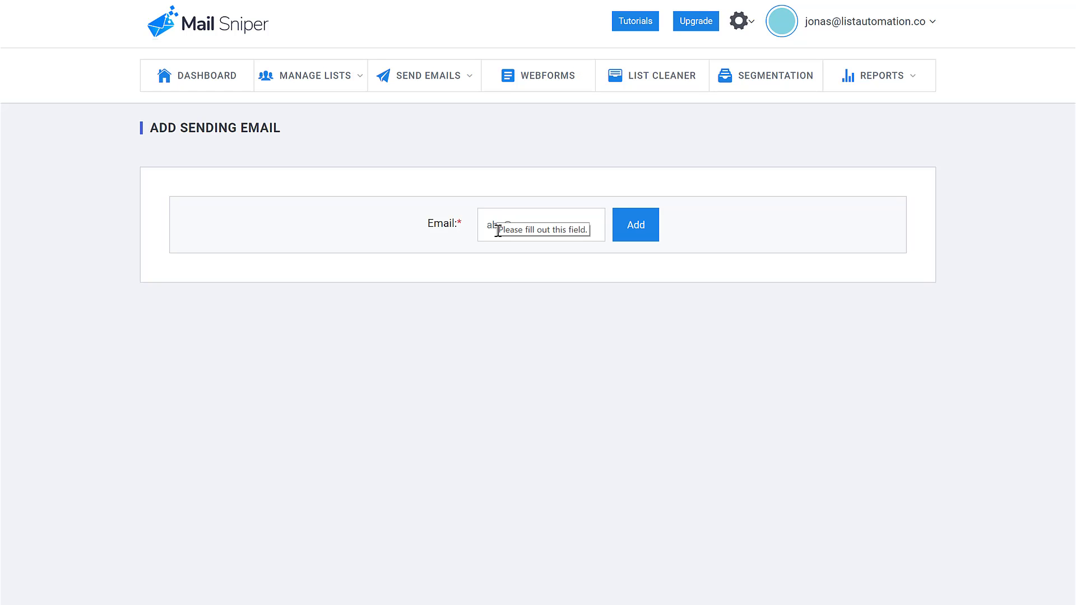
click(497, 230)
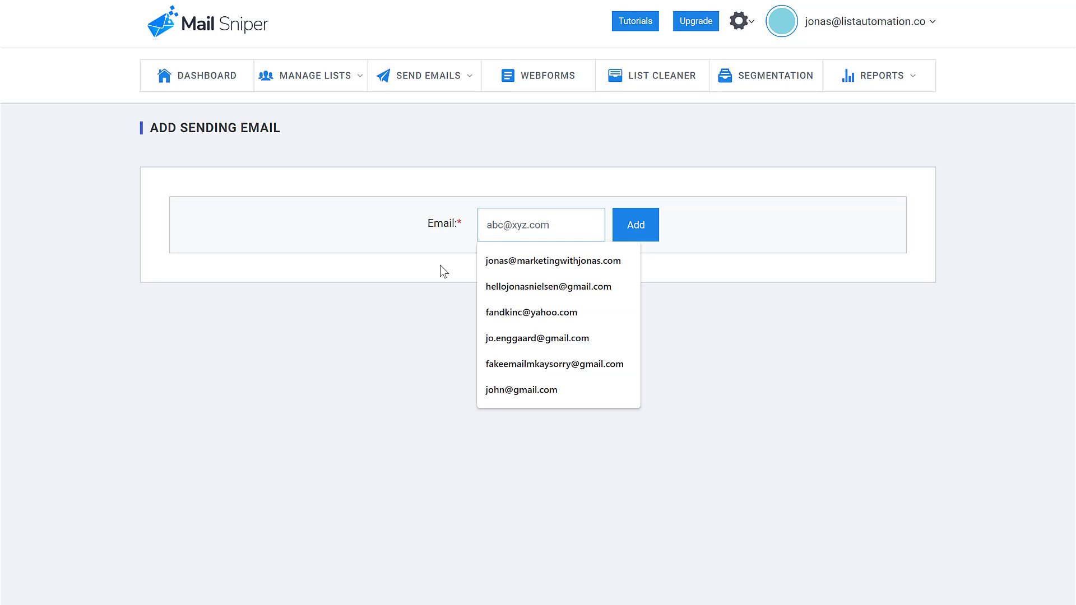
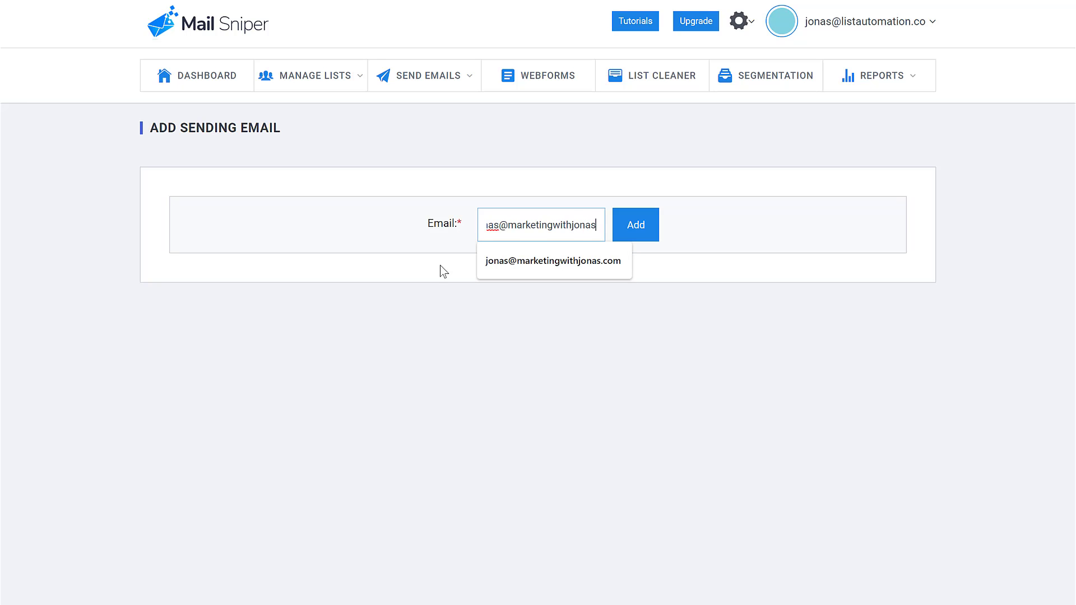
- Submit the entered address as a new sending email
click(642, 228)
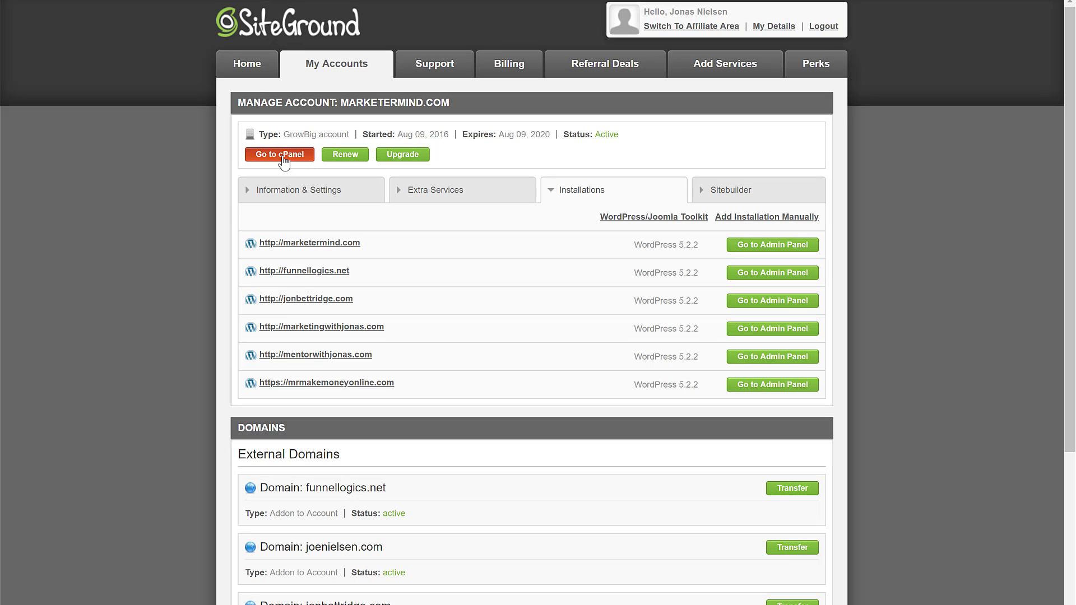
- Go through the account's cPanel into the Advanced DNS Zone Editor
click(285, 160)
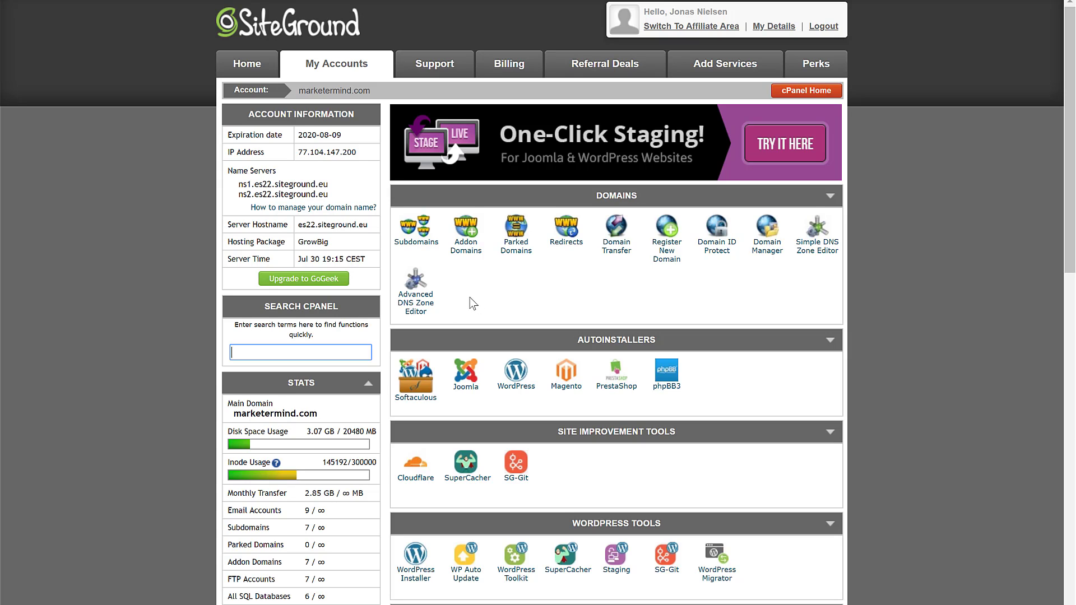
click(429, 305)
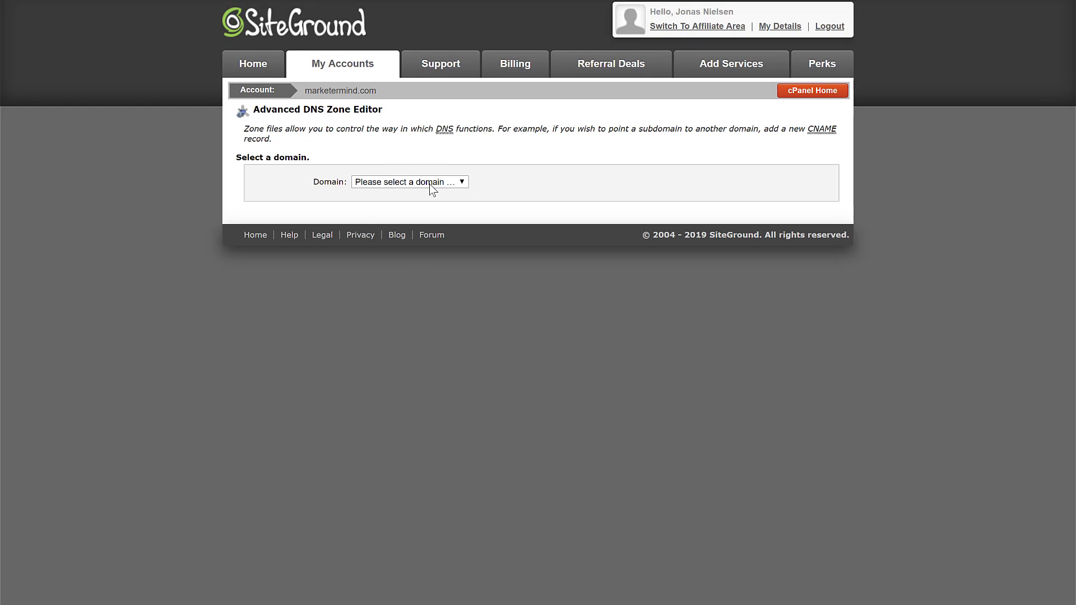
- Load the marketingwithjonas.com zone and look over its existing DNS records
click(430, 183)
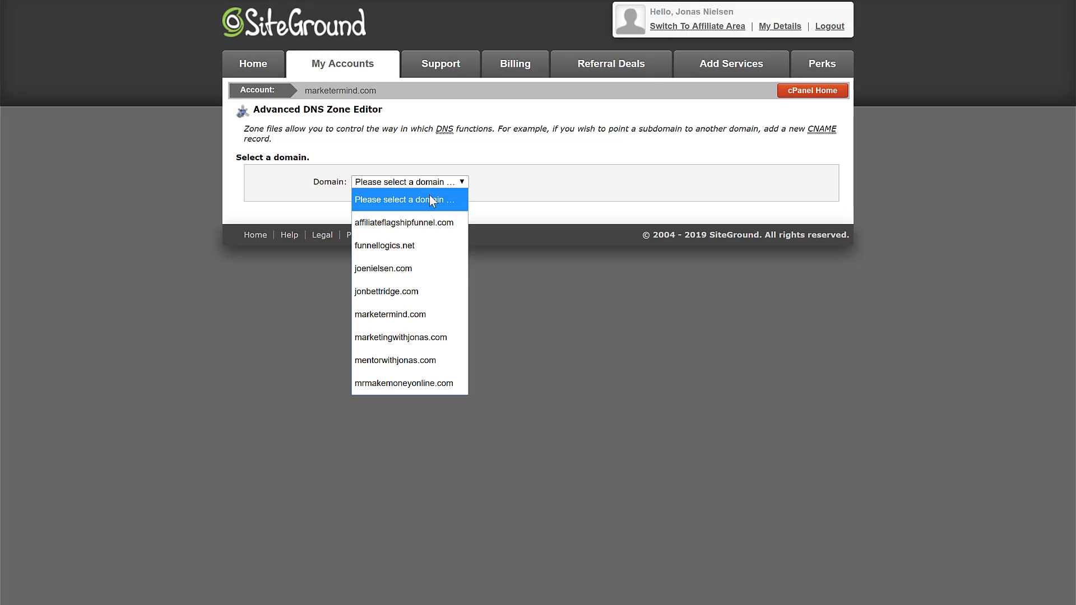
click(423, 338)
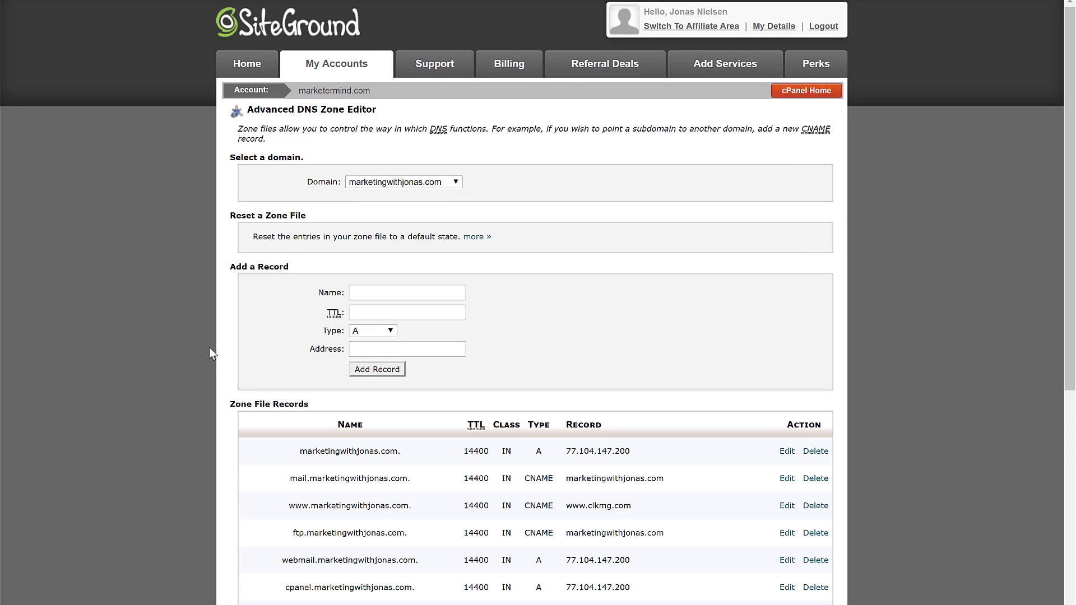
scroll(209, 348, down, 3)
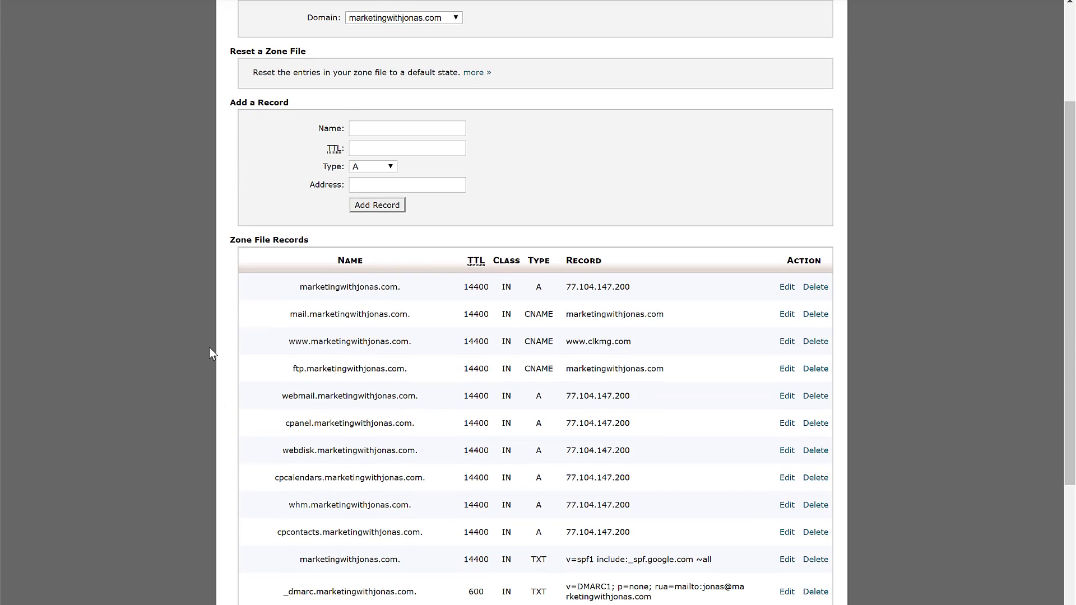
scroll(209, 349, down, 5)
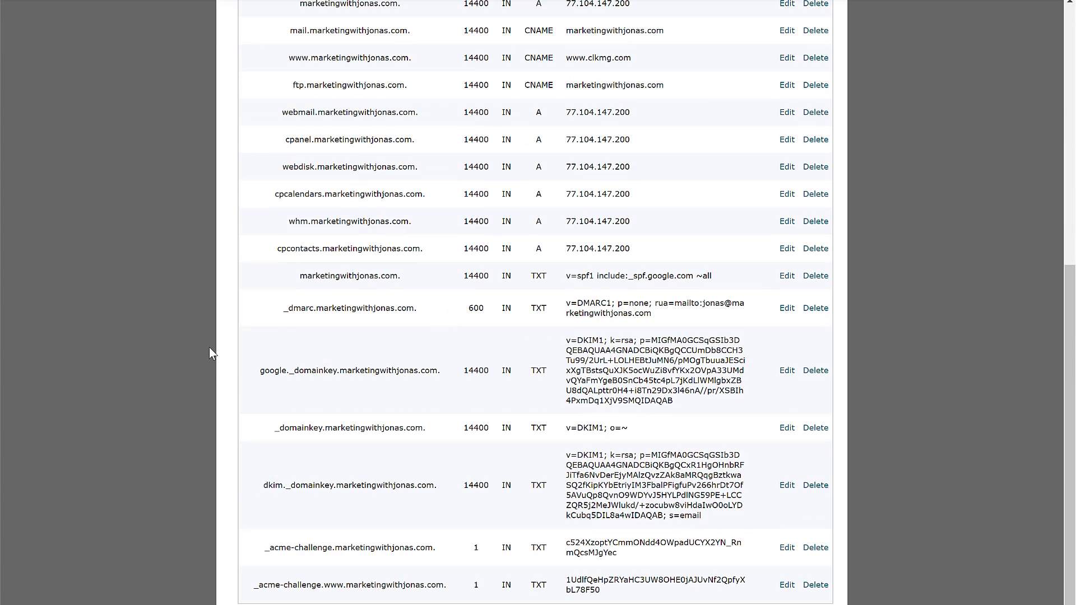
scroll(209, 353, up, 1)
scroll(210, 353, up, 2)
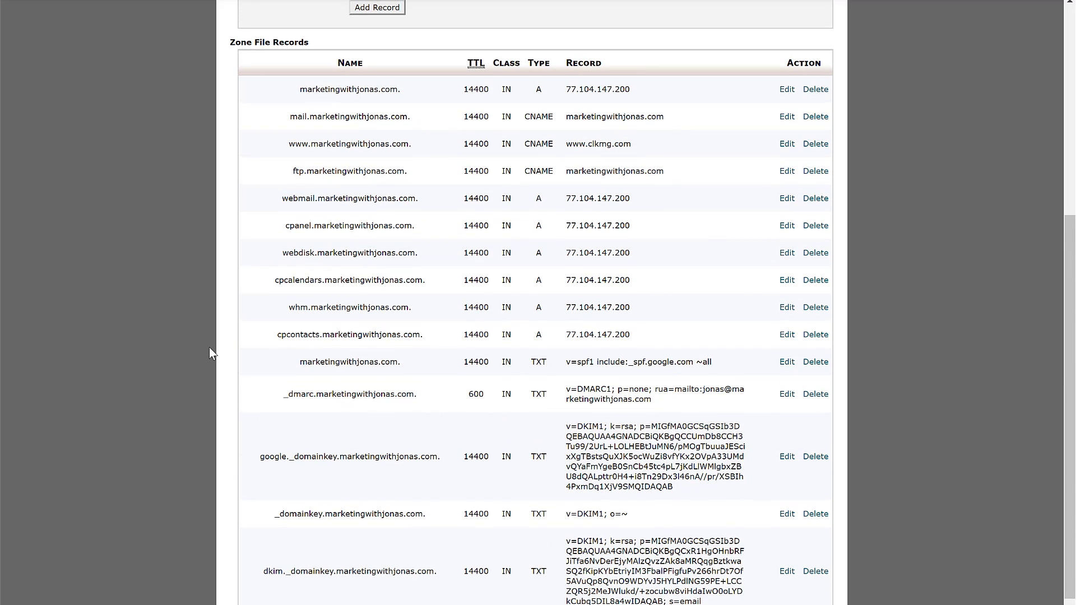
scroll(209, 348, down, 3)
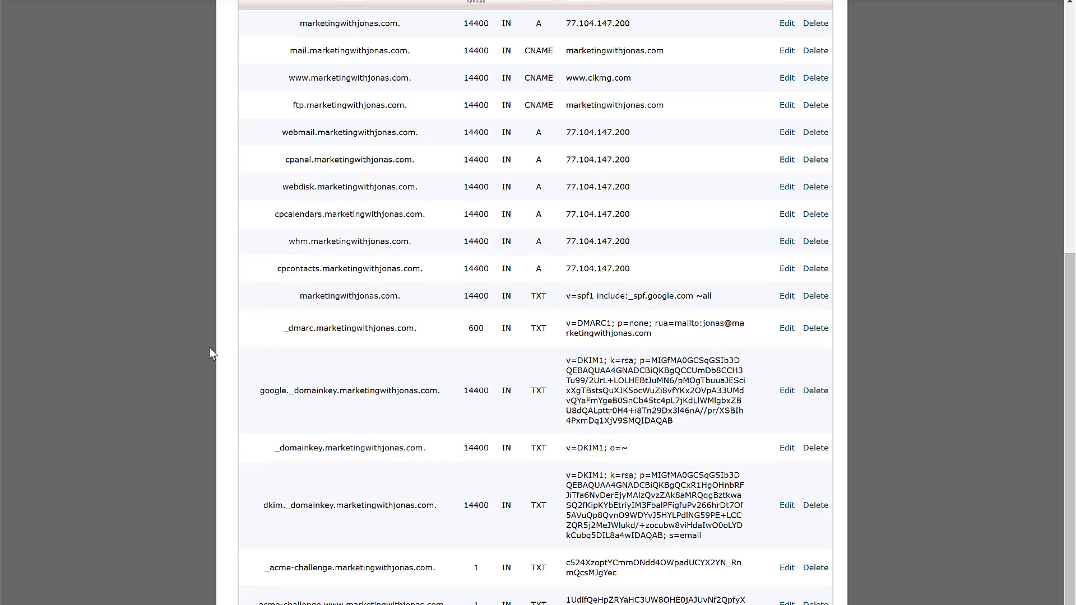
scroll(209, 348, up, 8)
scroll(209, 353, up, 1)
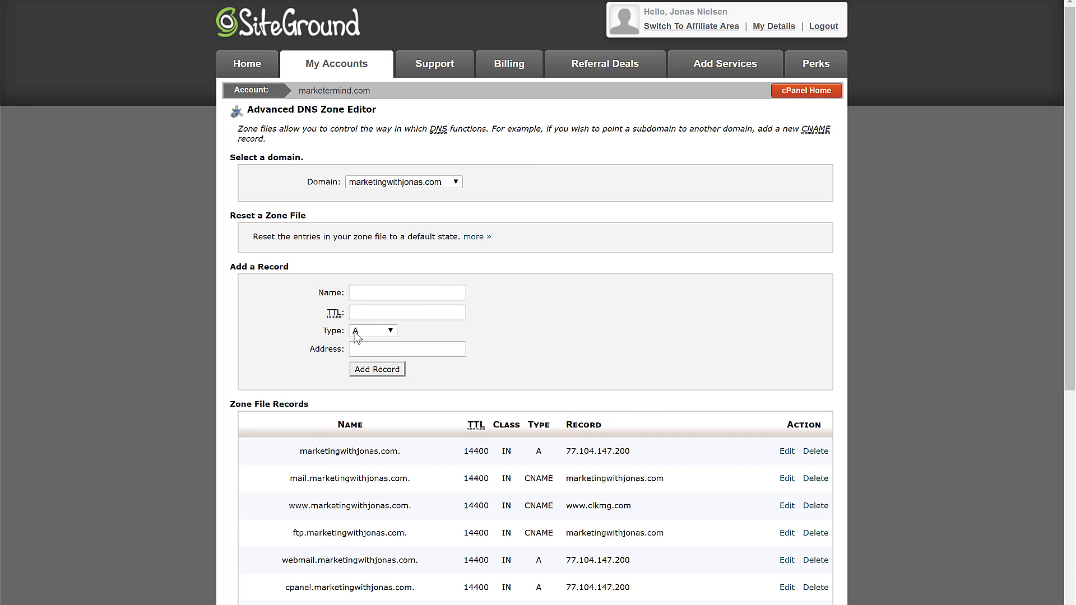
- Set the new record's type to CNAME and return to Mail Sniper's instructions
click(368, 332)
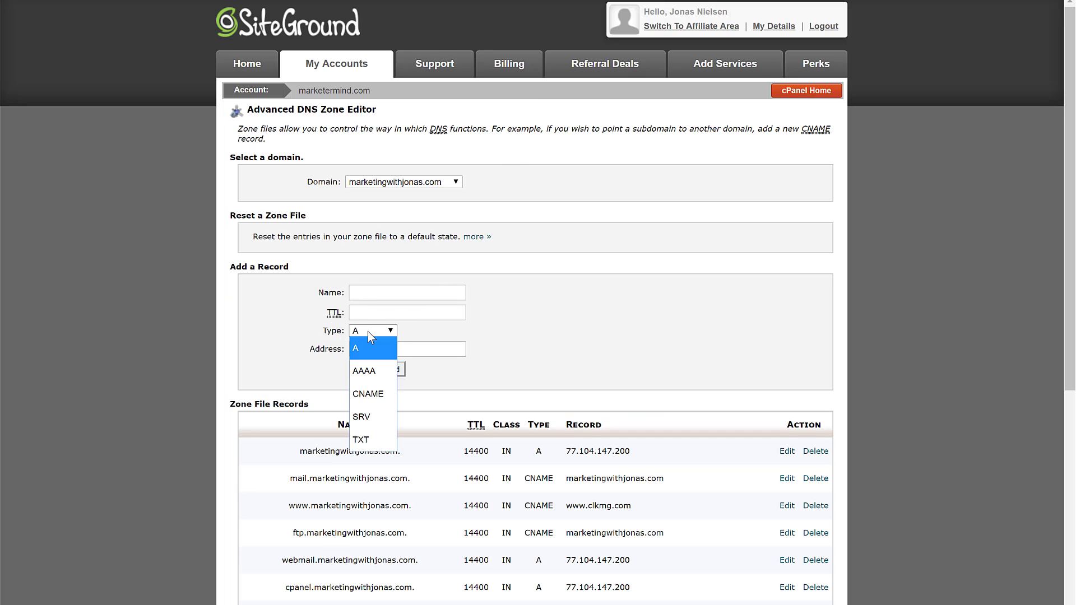
click(372, 395)
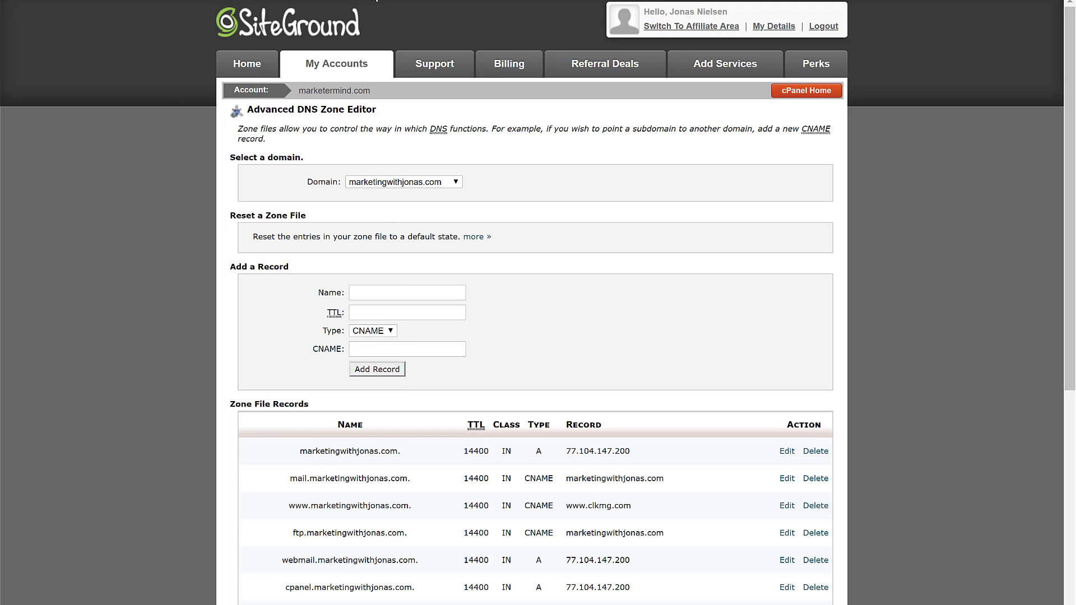
key(ctrl+Tab)
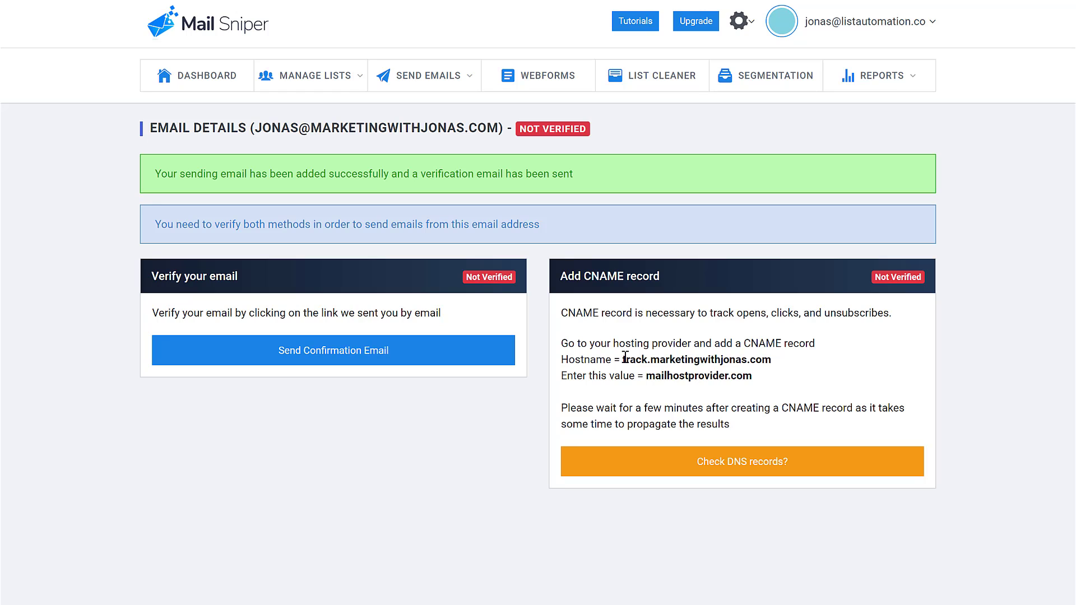
- Copy the hostname track.marketingwithjonas.com from Mail Sniper into the new record's Name field
mouse_move(624, 357)
mouse_down()
mouse_move(782, 360)
mouse_move(632, 375)
mouse_move(625, 363)
mouse_up()
right_click(640, 360)
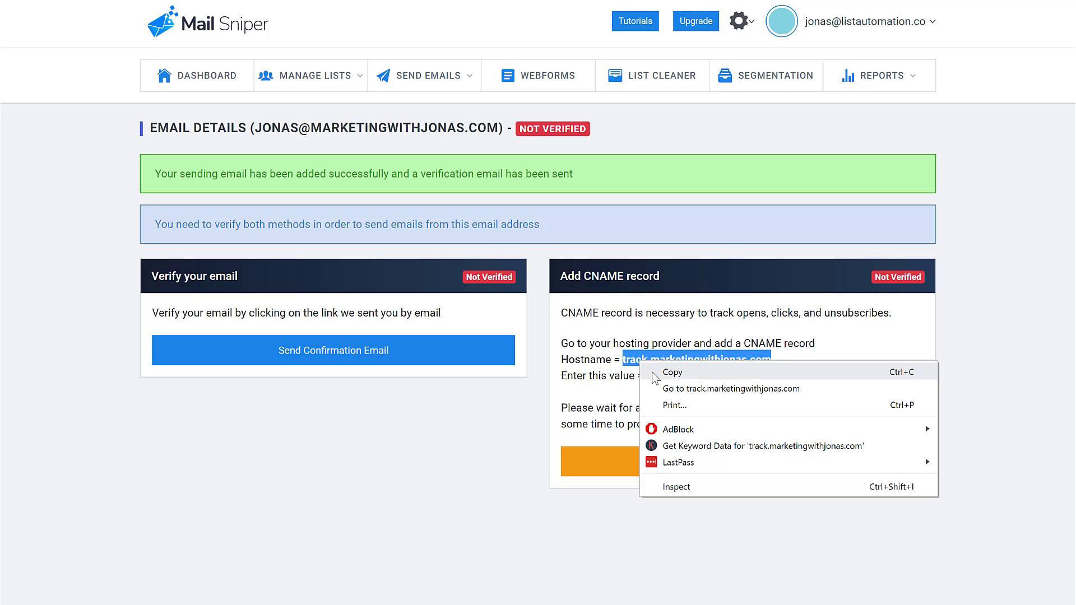
click(656, 370)
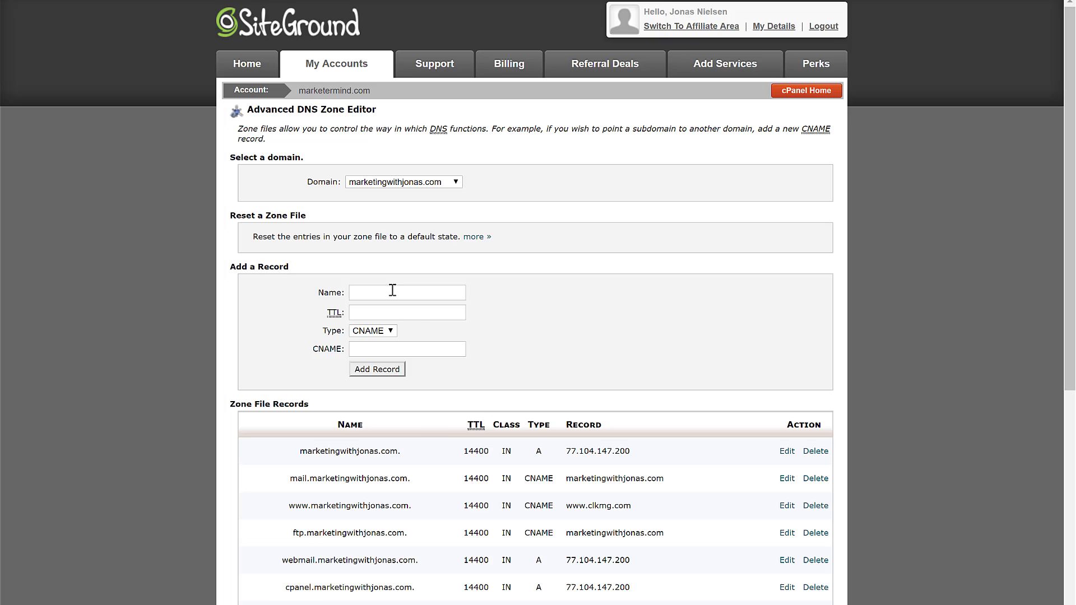
right_click(392, 290)
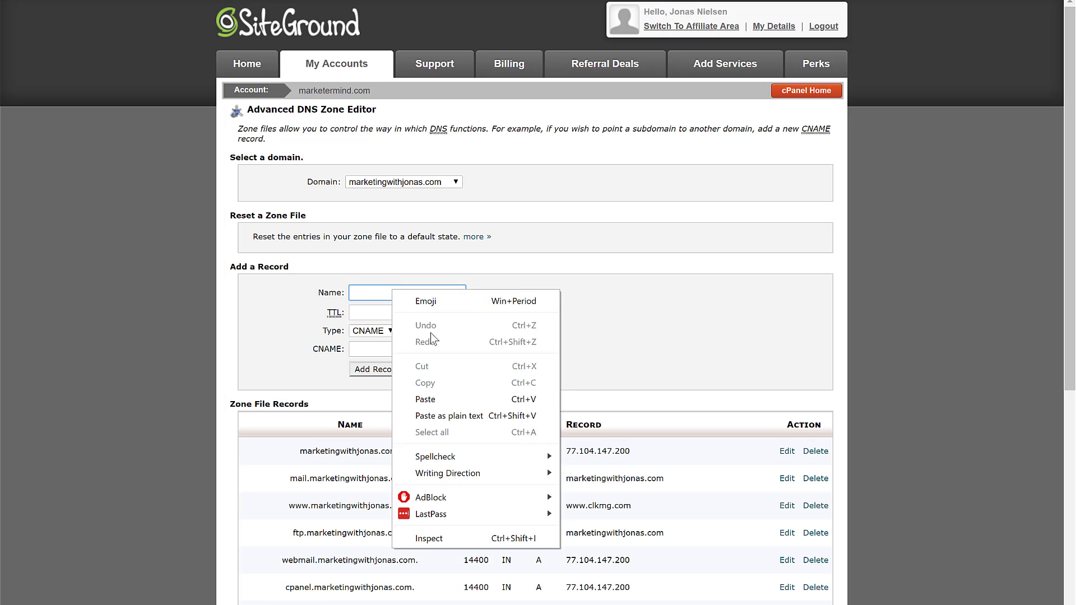
click(452, 402)
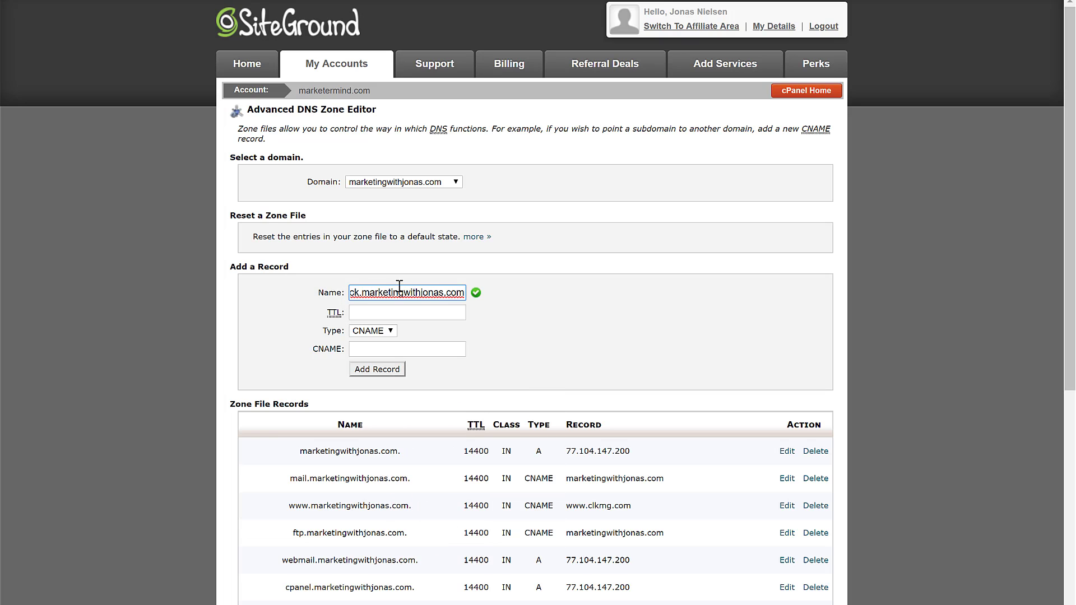
drag(411, 293, 313, 296)
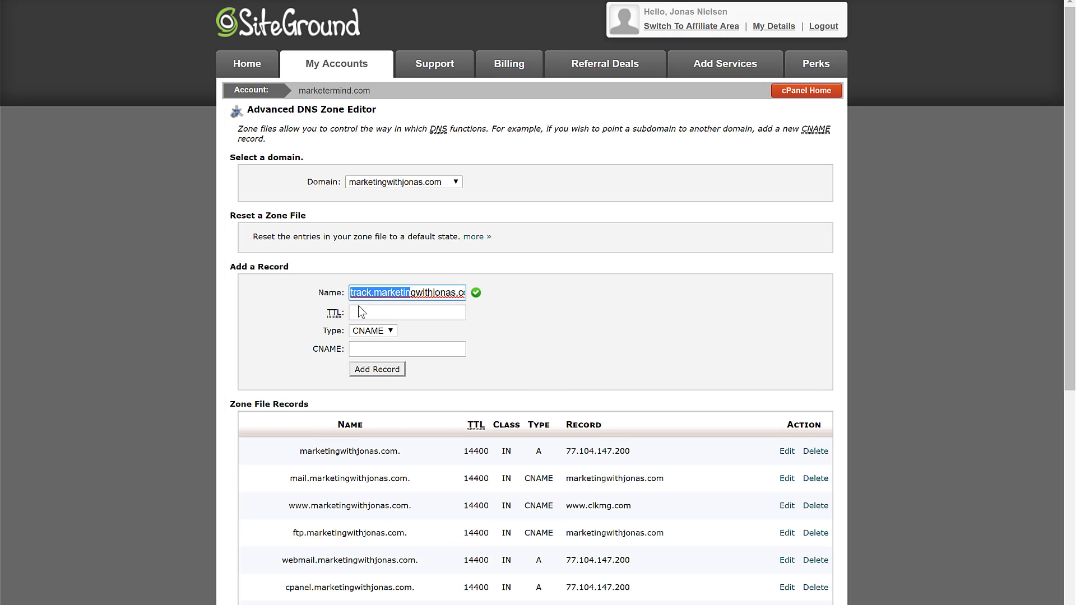
click(365, 317)
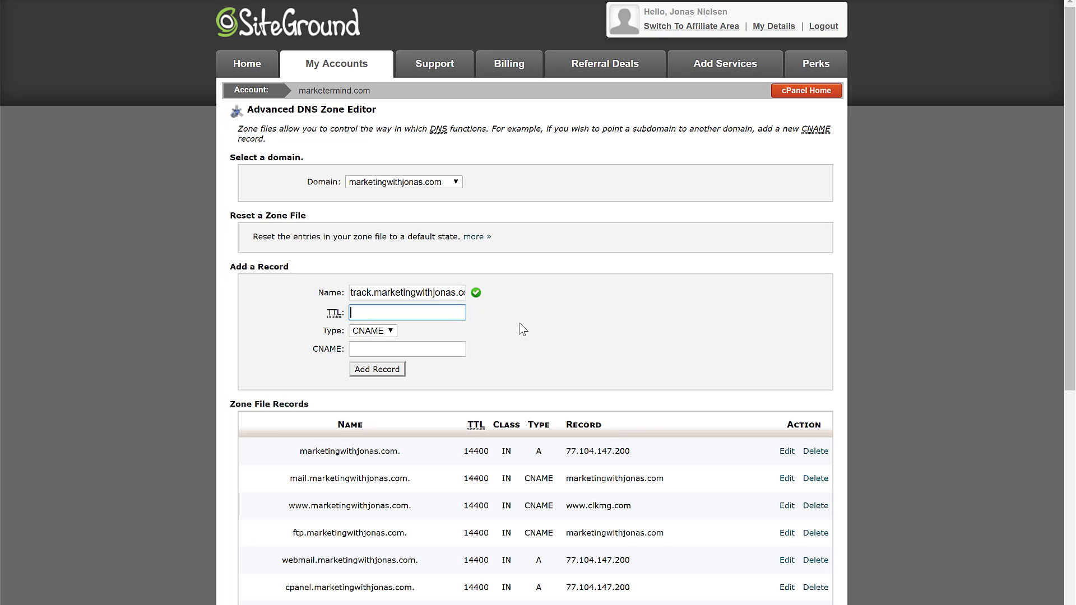
scroll(522, 329, down, 7)
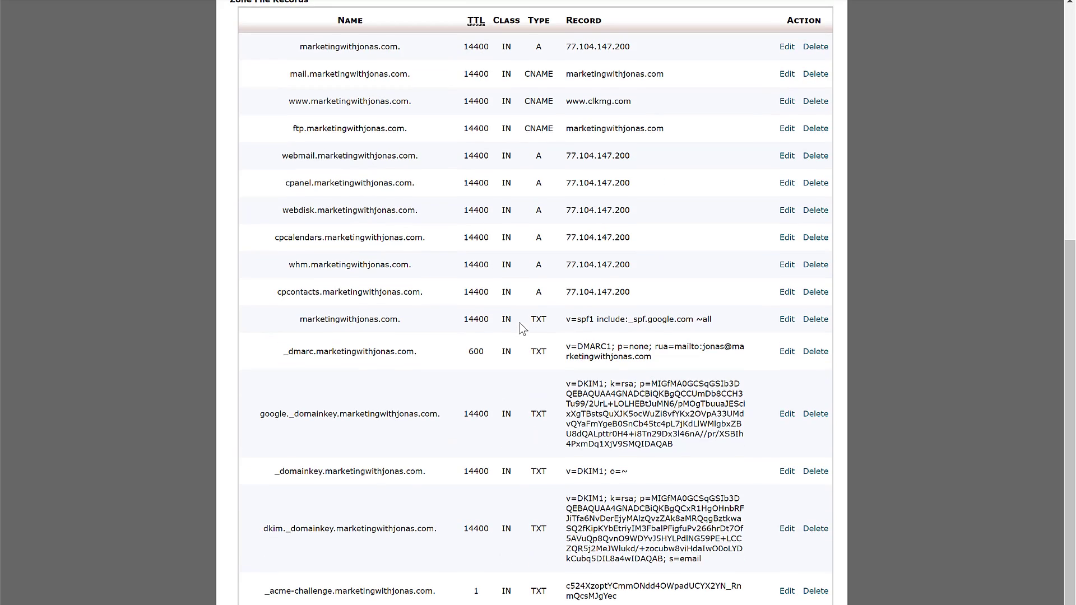
scroll(522, 329, down, 1)
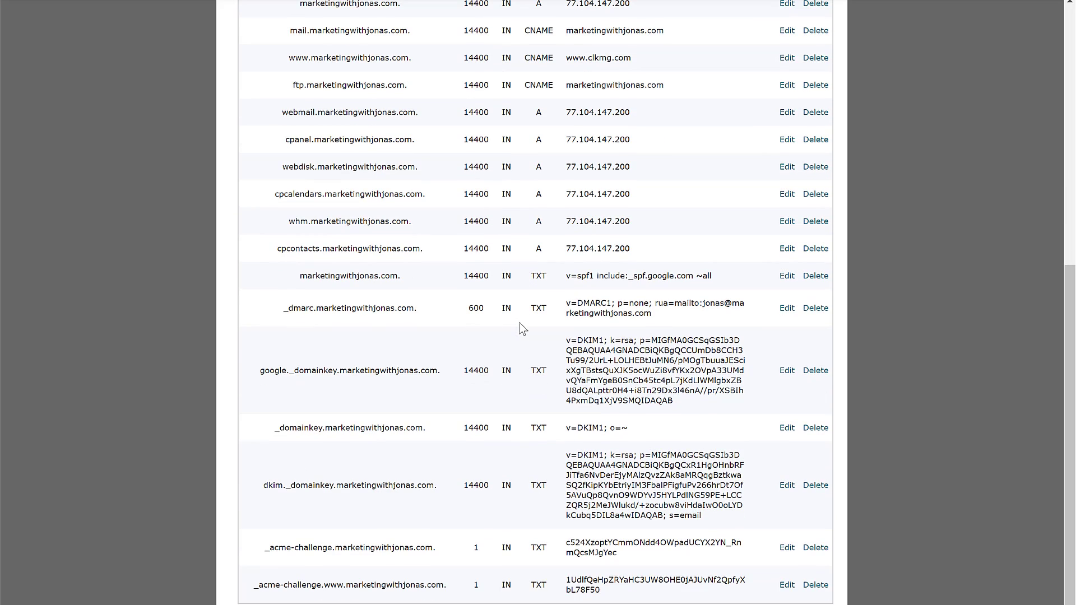
scroll(520, 323, up, 7)
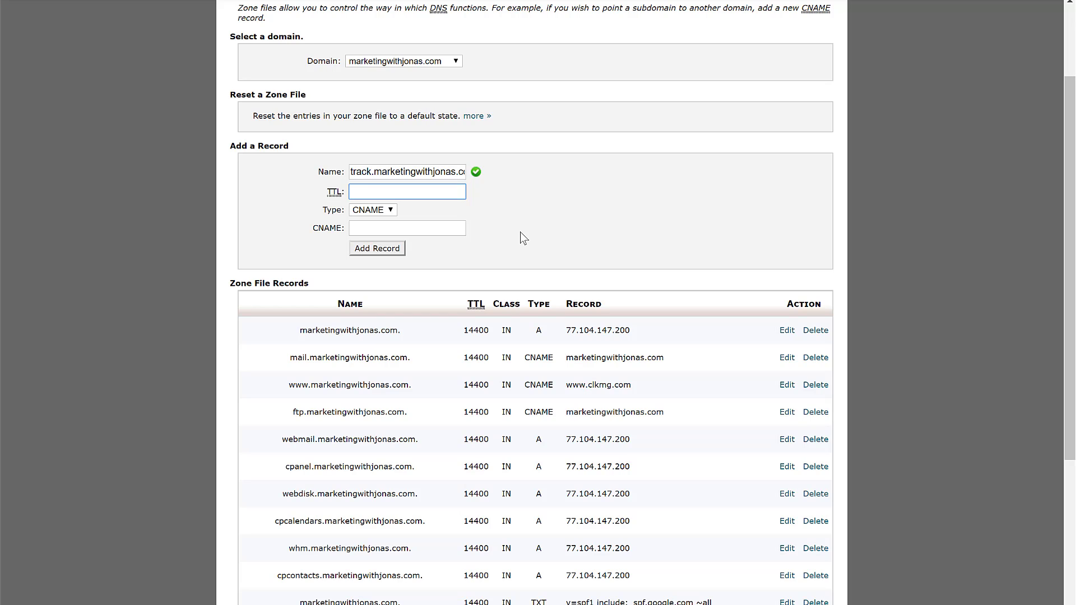
- Enter a TTL of 600 for the new CNAME record
text(600)
click(505, 228)
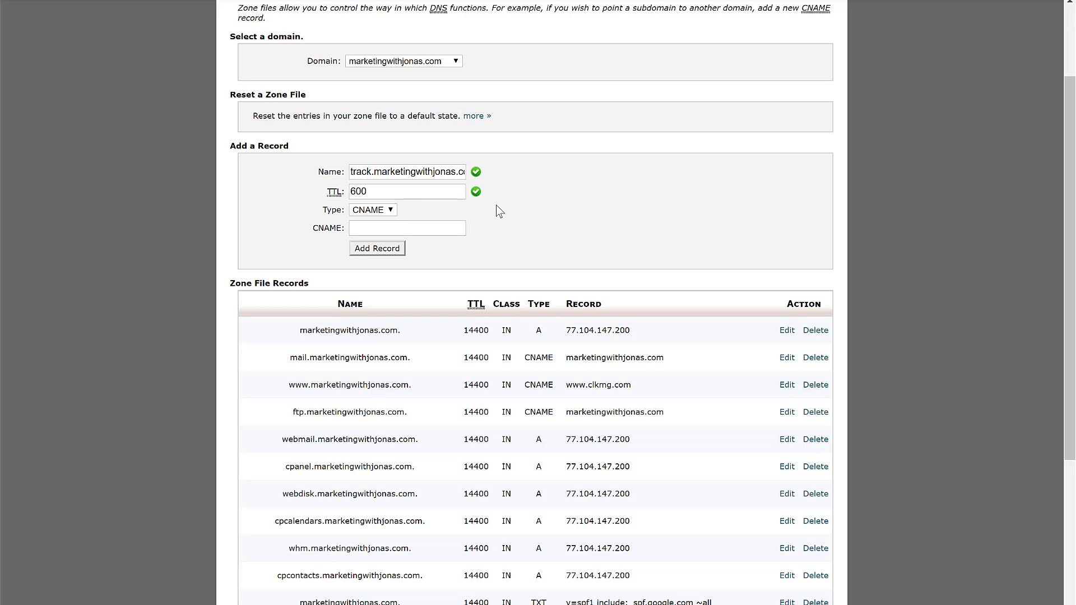
double_click(370, 192)
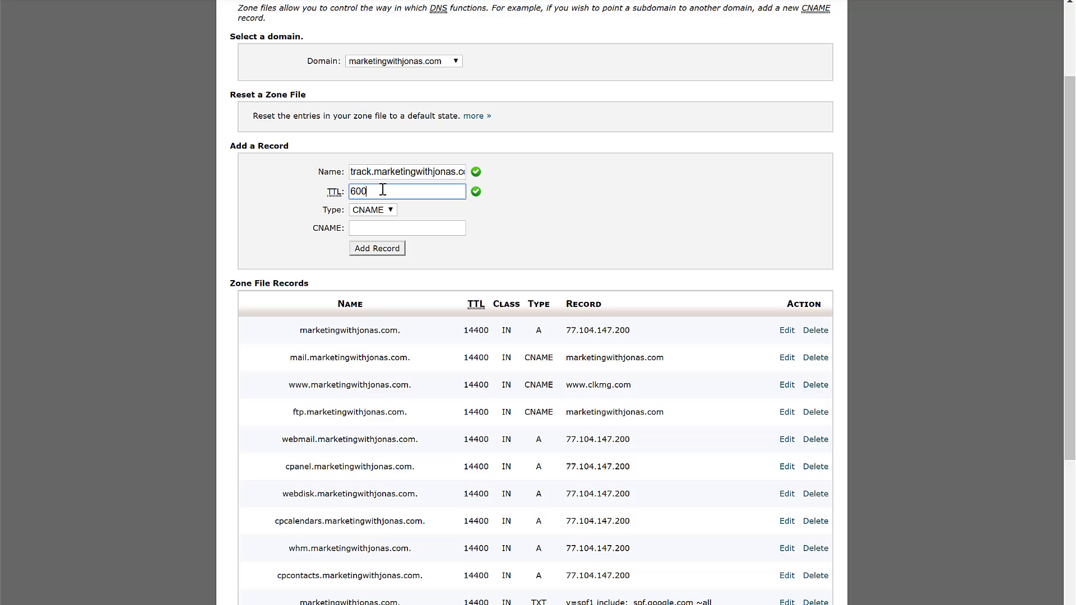
click(338, 193)
mouse_move(332, 194)
- Compare the 600 TTL with the 14400 TTL of the existing records
drag(386, 195, 325, 201)
click(383, 193)
drag(455, 332, 493, 338)
click(539, 217)
click(386, 193)
double_click(387, 193)
click(307, 200)
- Copy mailhostprovider.com from Mail Sniper's instructions into the new record's CNAME field
key(ctrl+Tab)
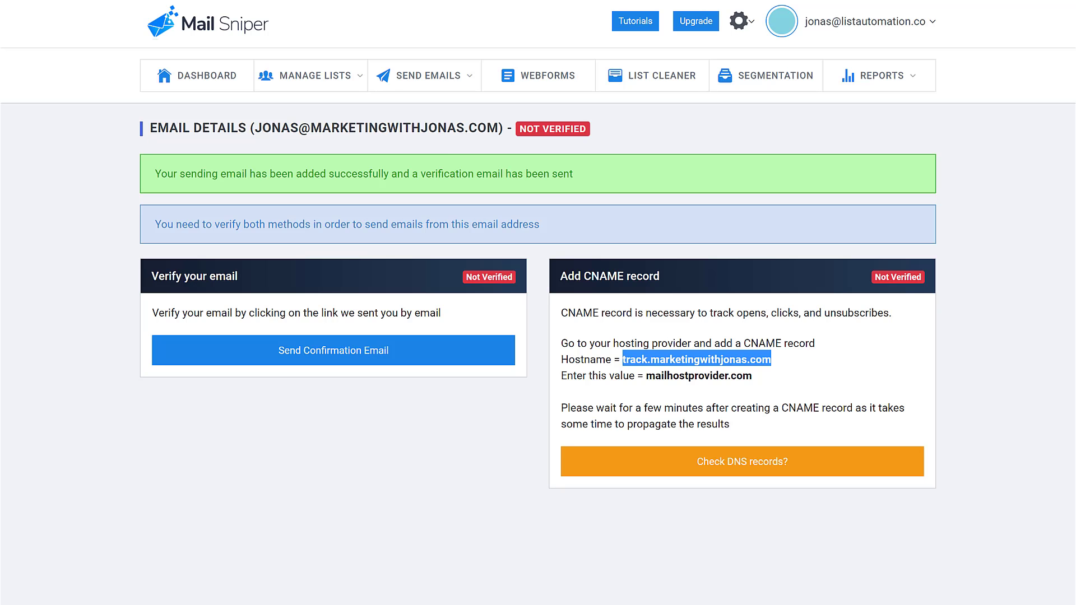
click(648, 375)
drag(649, 375, 749, 380)
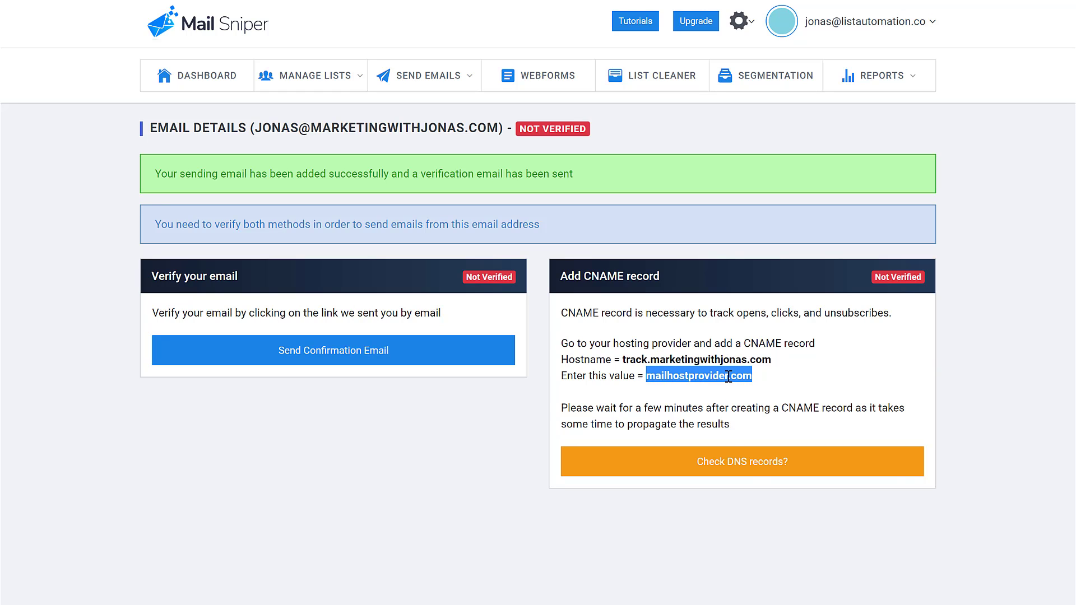
right_click(728, 375)
click(754, 388)
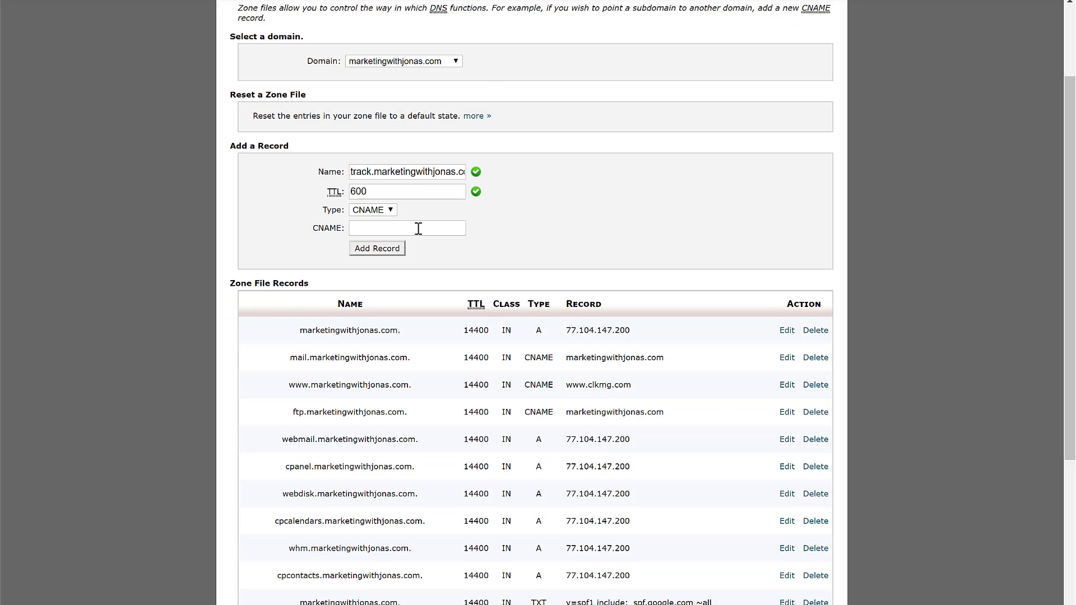
right_click(418, 229)
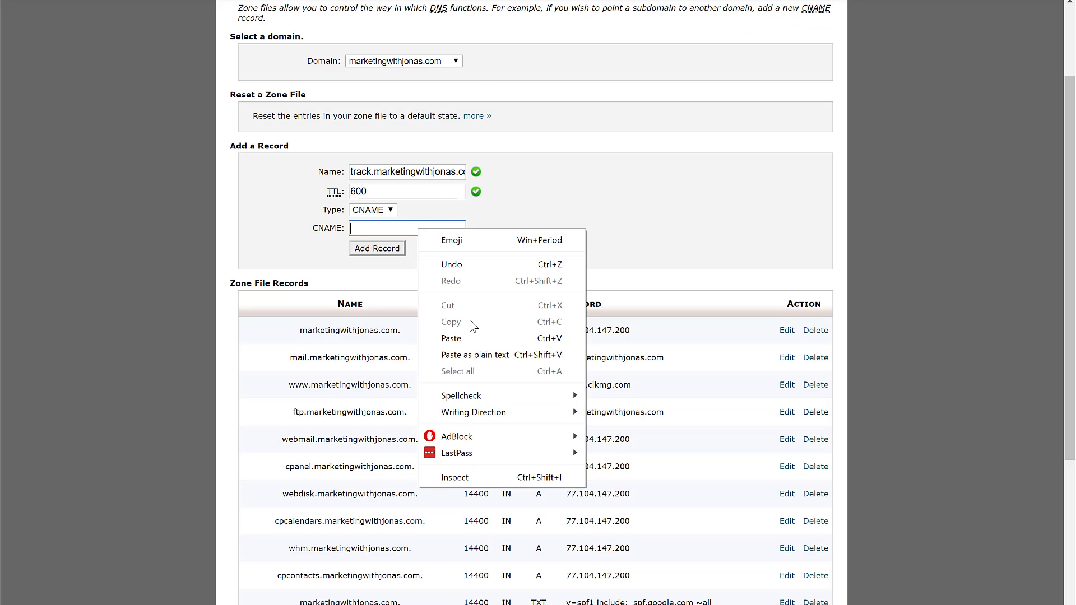
click(463, 335)
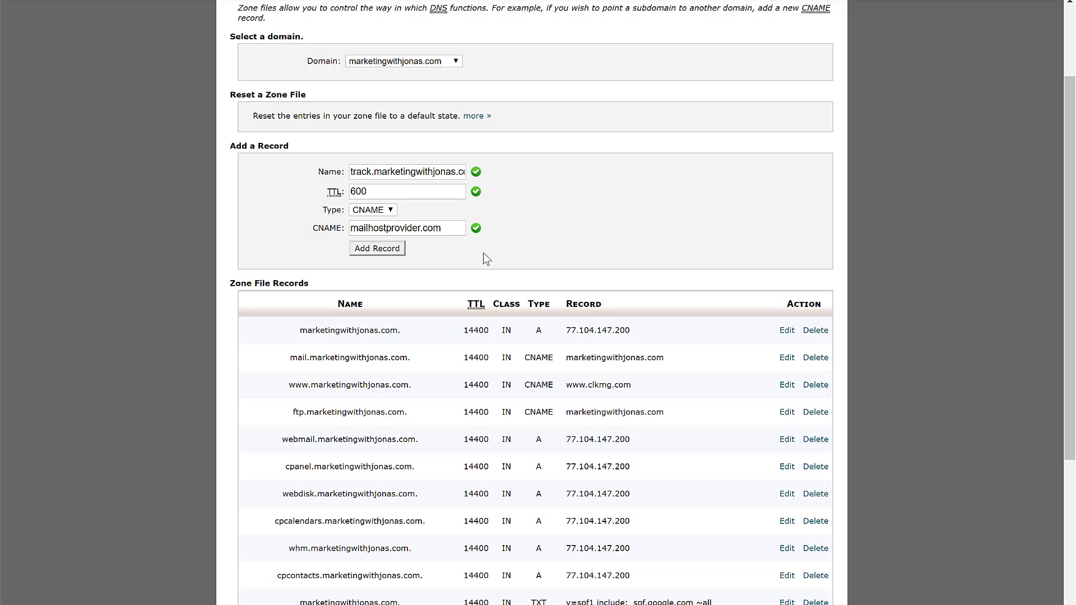
scroll(510, 265, down, 1)
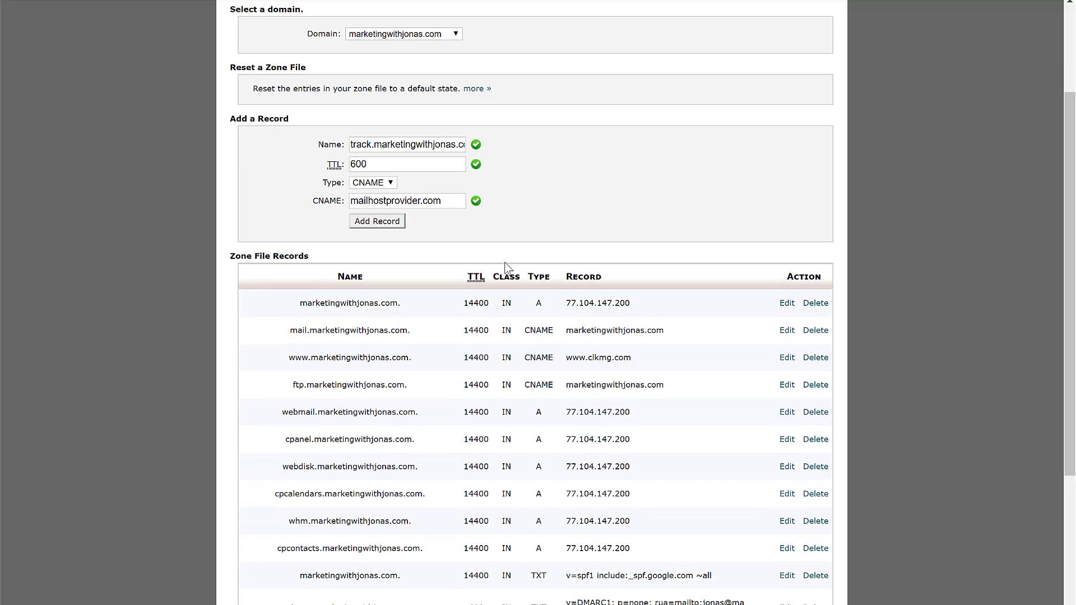
scroll(508, 268, up, 2)
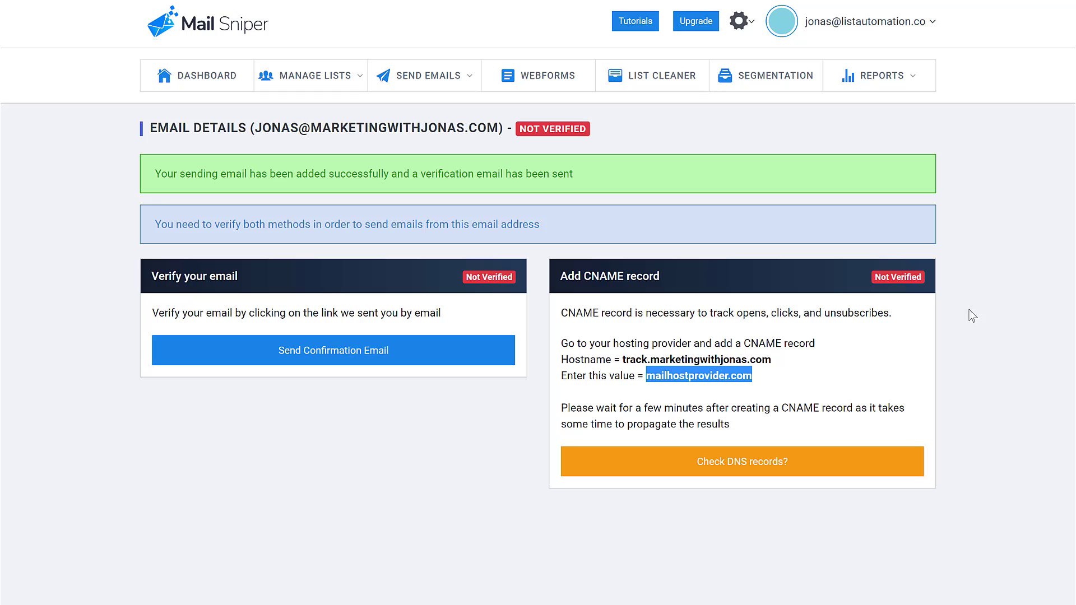
- Run Mail Sniper's DNS check, dismiss the 'No CNAME record found!' alert, and confirm Not Verified
click(1026, 331)
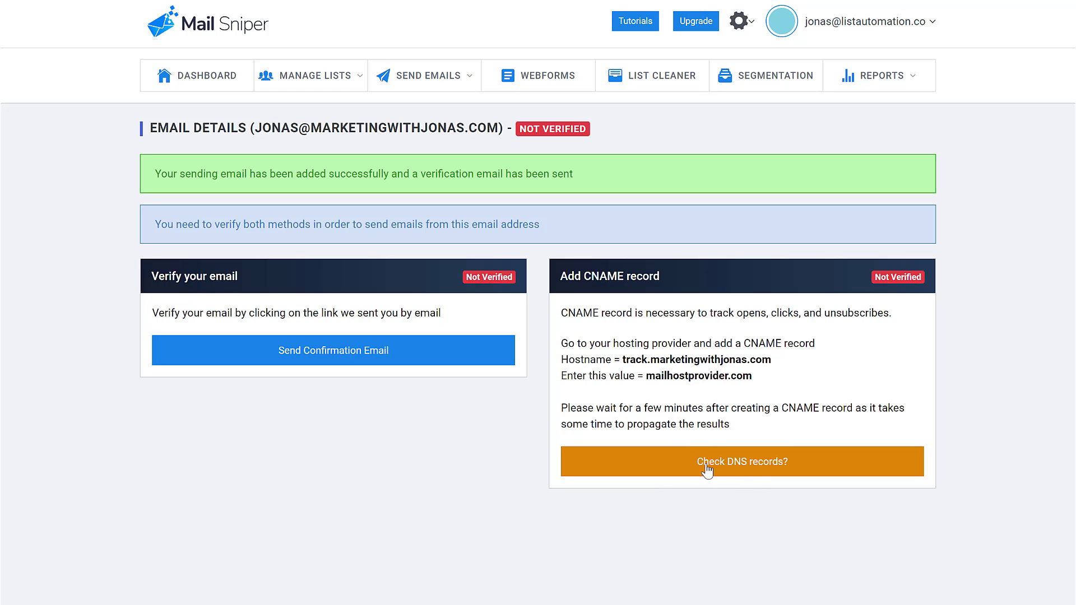
click(763, 467)
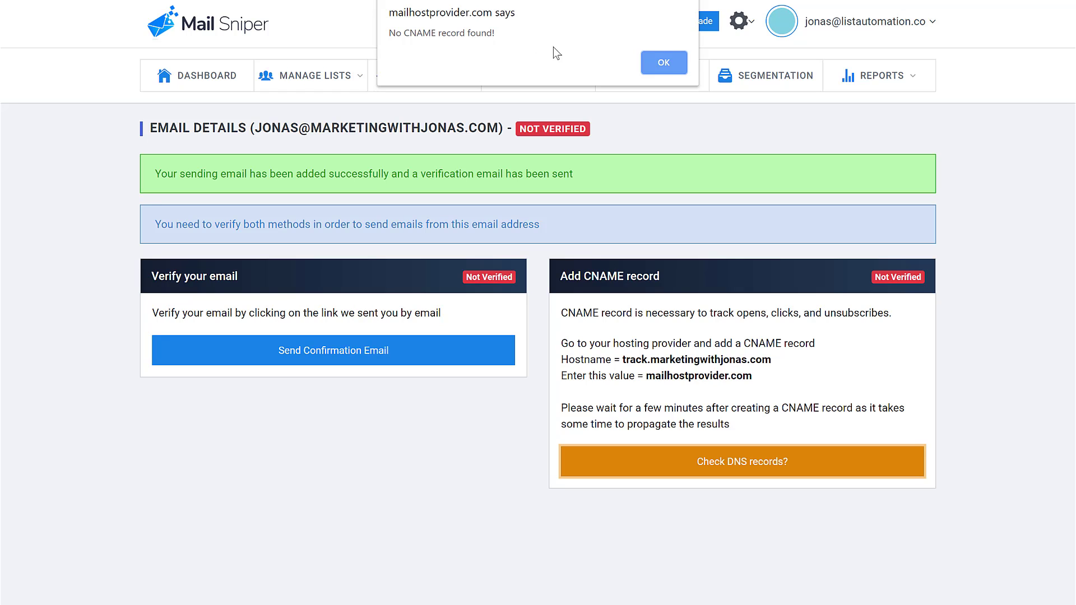
click(668, 68)
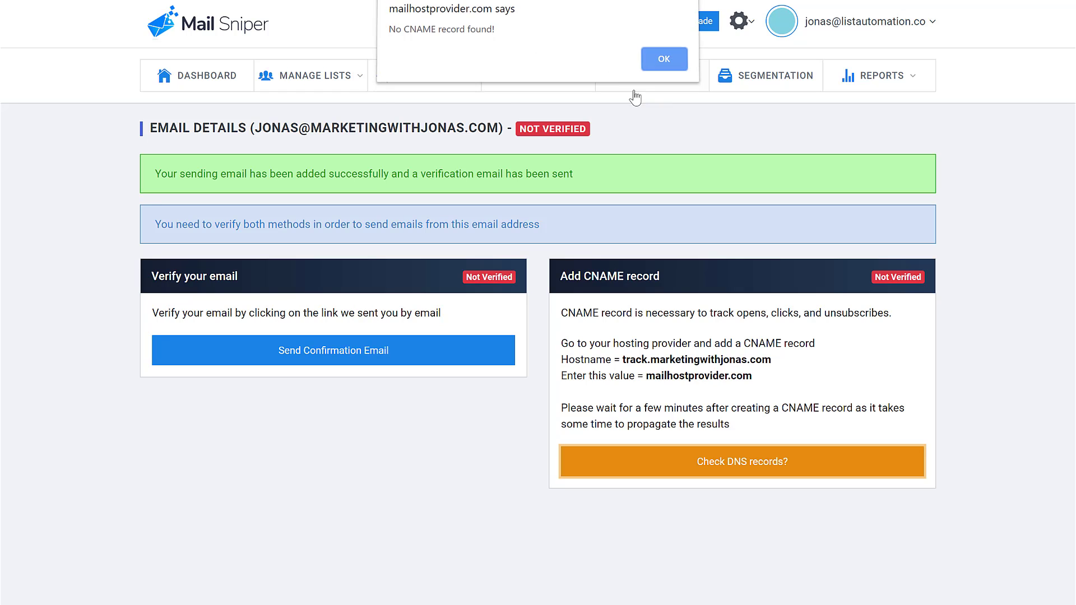
mouse_move(512, 130)
mouse_down()
mouse_move(571, 134)
mouse_move(523, 129)
mouse_up()
click(594, 136)
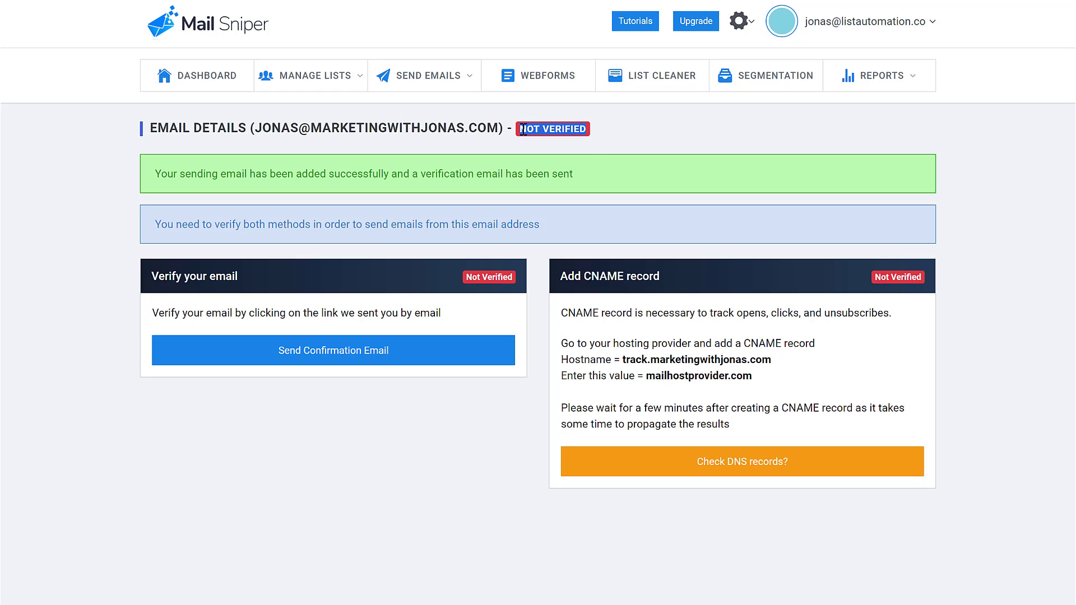
click(595, 129)
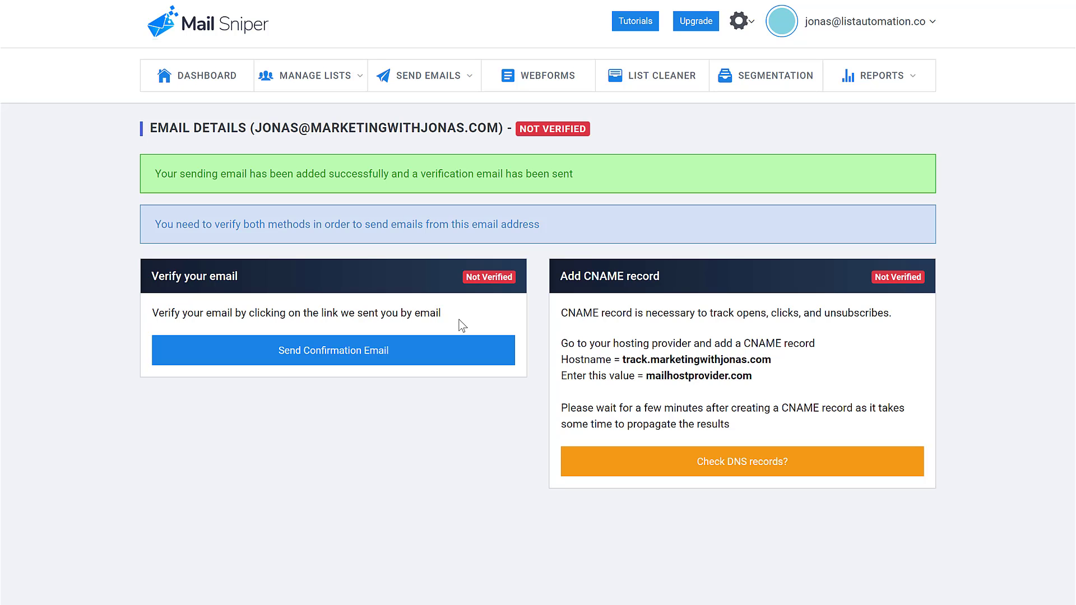
- Open the Mailsniper Email Confirmation message in the G Suite Gmail inbox, then minimize Gmail
key(alt+Tab)
key(alt+Tab)
key(alt+Tab)
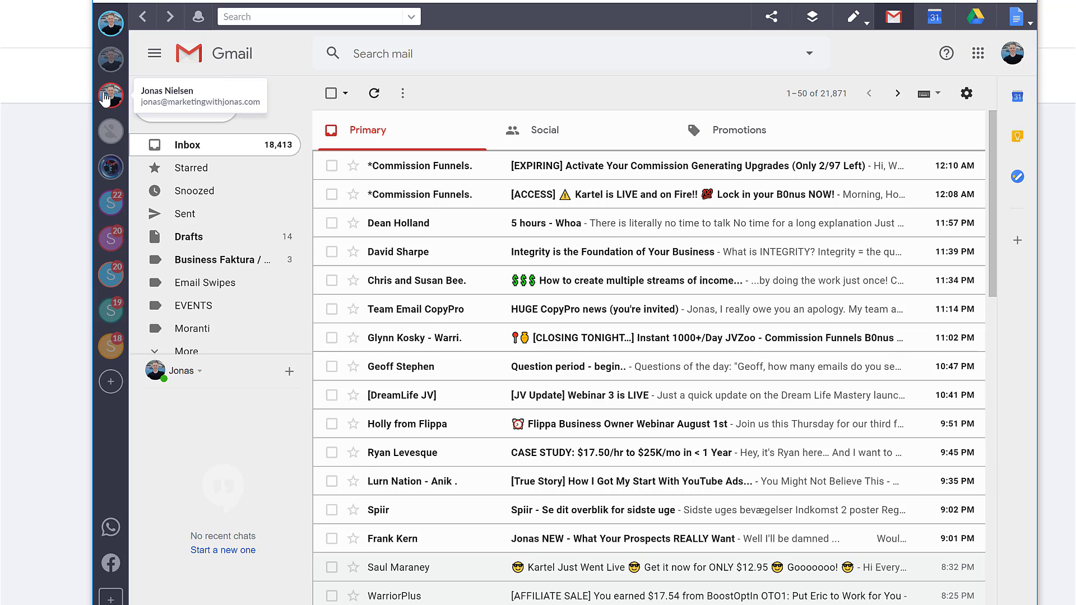
click(105, 97)
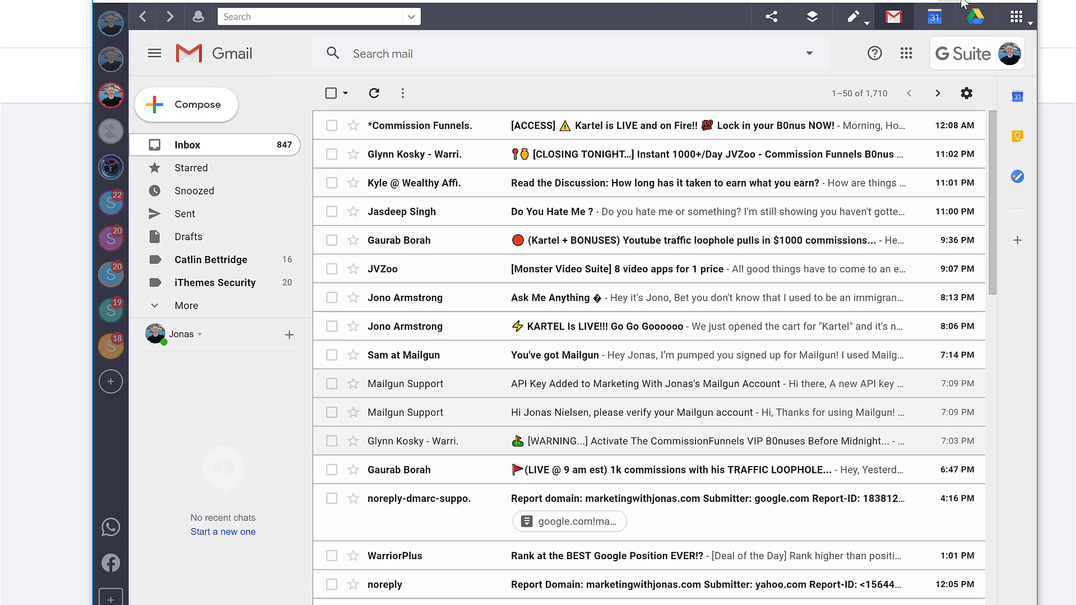
click(216, 150)
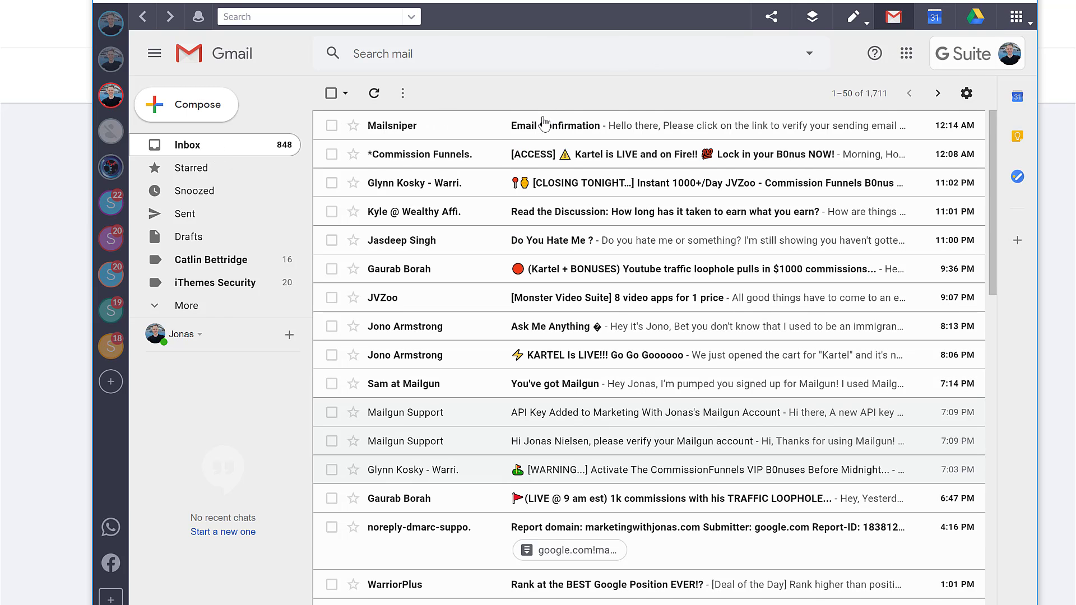
click(545, 127)
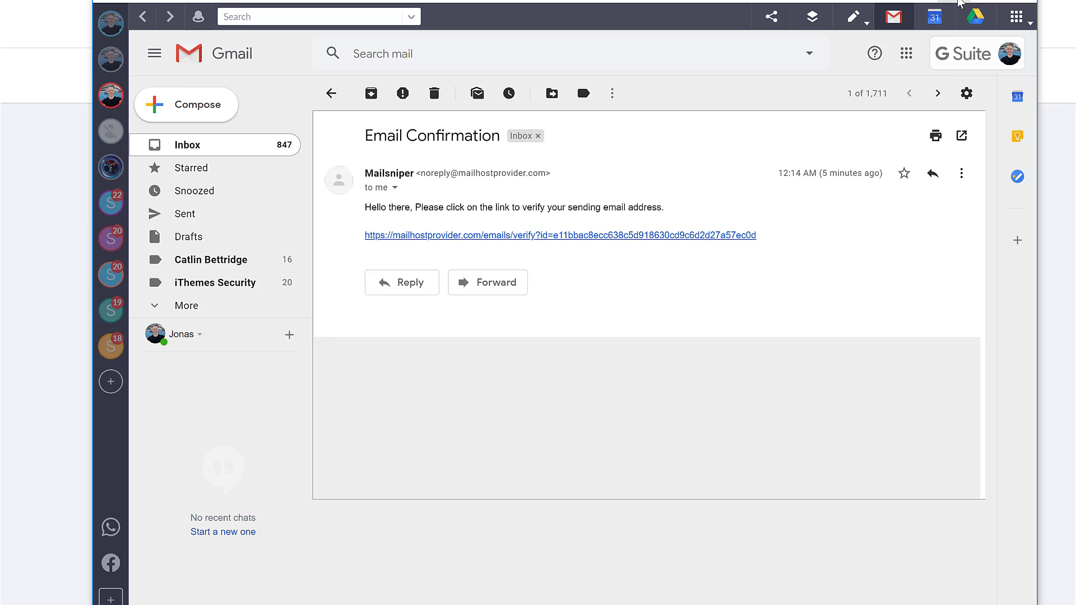
click(958, 1)
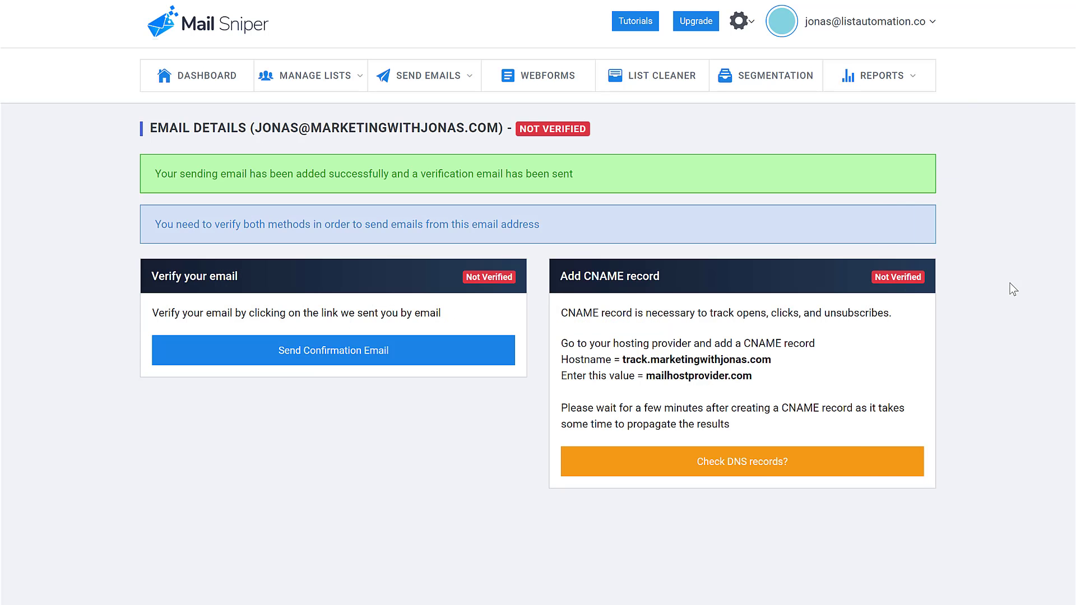